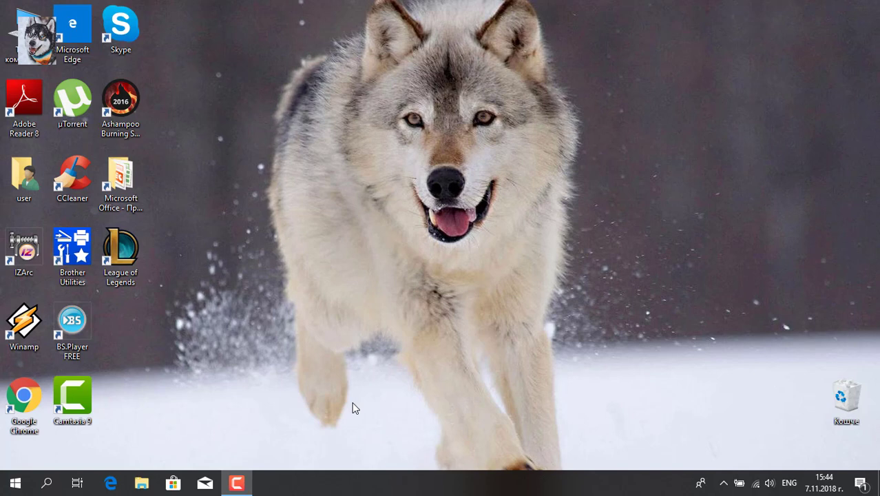
Open Camtasia 9 and start a new project.
{"action": "left_click", "coordinate": [63, 412]}
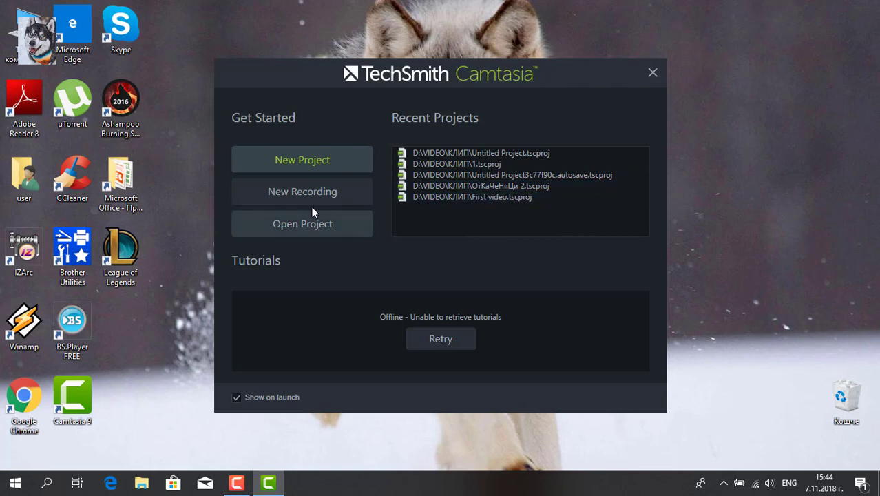
{"action": "left_click", "coordinate": [322, 164]}
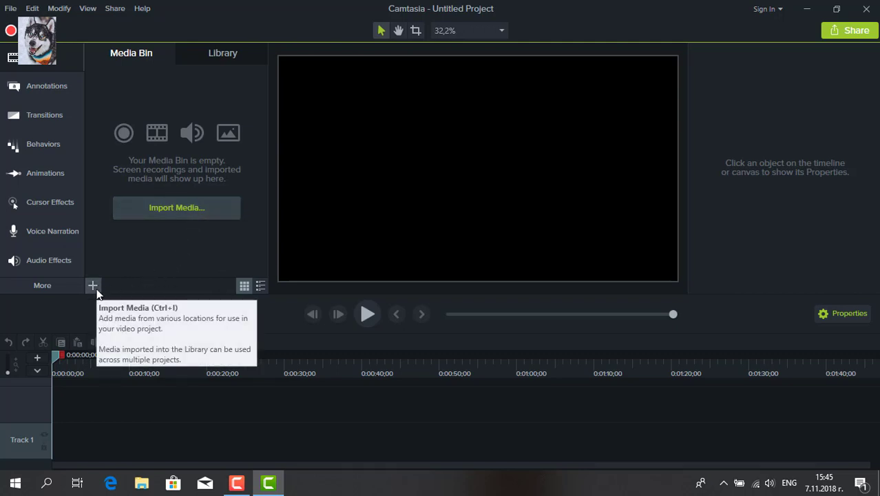
Import all the video clips from the D:\VIDEO\VIDEO folder into the Media Bin.
{"action": "left_click", "coordinate": [171, 216]}
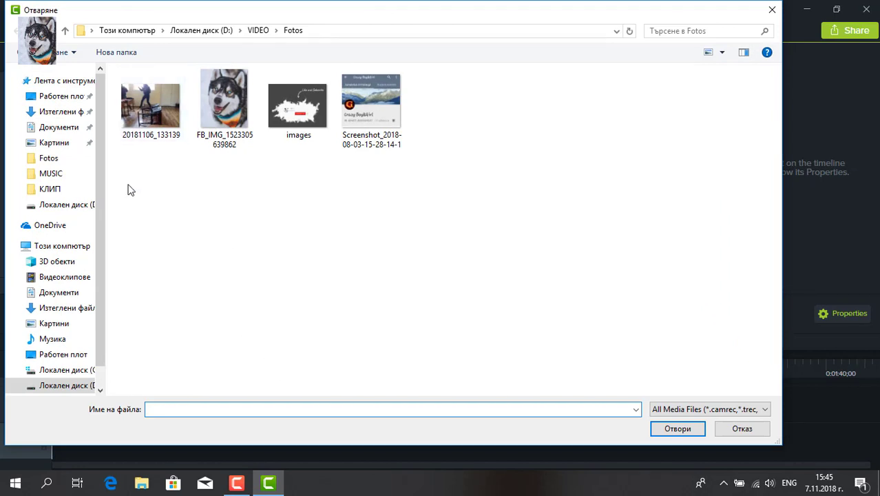
{"action": "left_click", "coordinate": [81, 207]}
{"action": "double_click", "coordinate": [151, 107]}
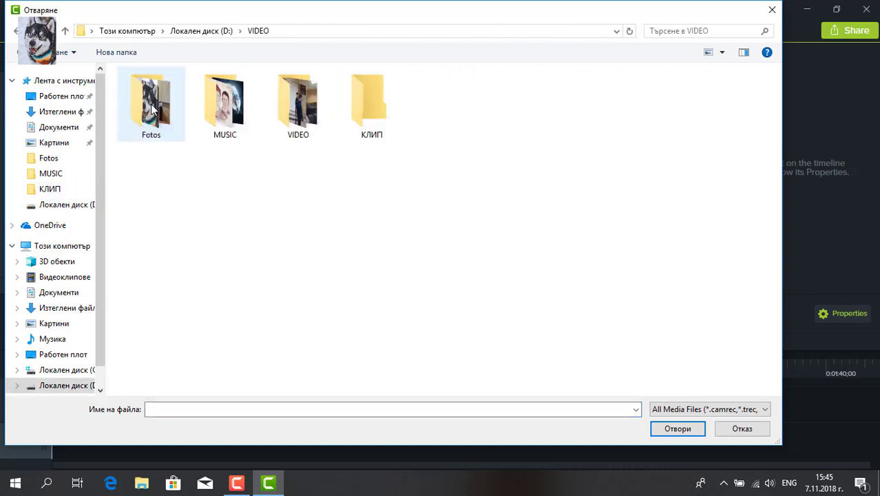
{"action": "double_click", "coordinate": [310, 129]}
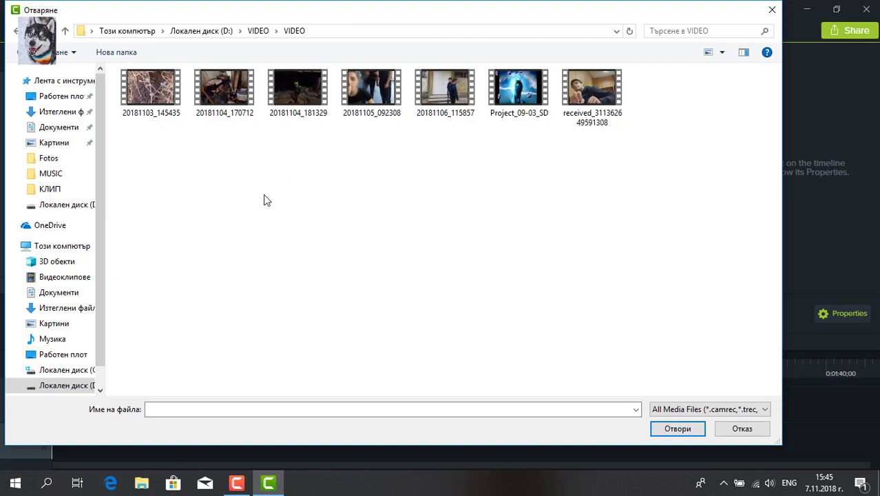
{"action": "left_click_drag", "start_coordinate": [147, 127], "coordinate": [628, 156]}
{"action": "left_click", "coordinate": [676, 428]}
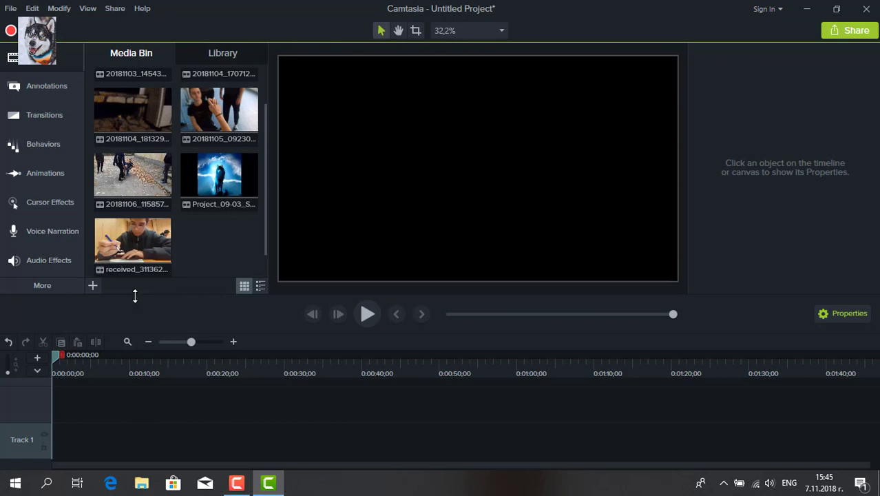
{"action": "left_click", "coordinate": [97, 286]}
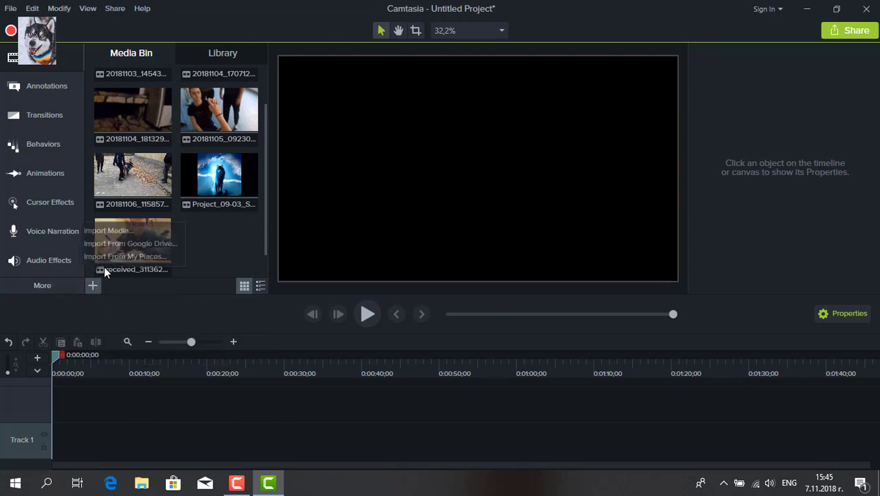
{"action": "left_click", "coordinate": [107, 233]}
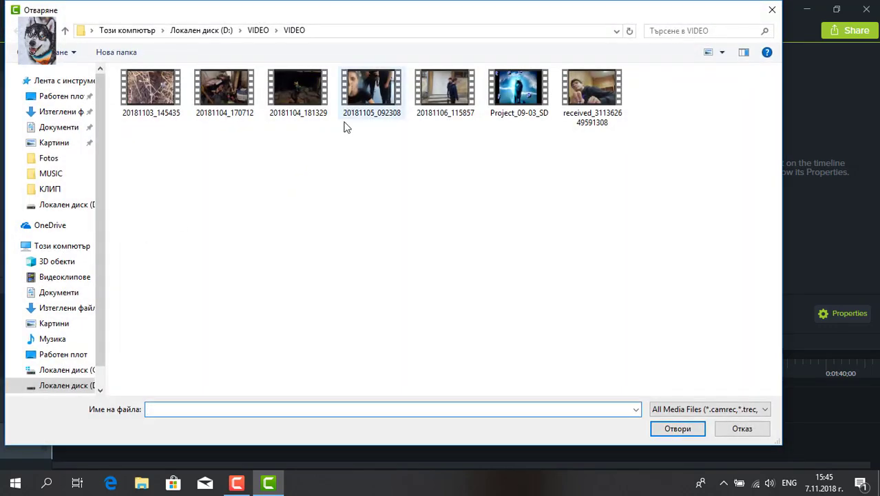
{"action": "left_click", "coordinate": [56, 210]}
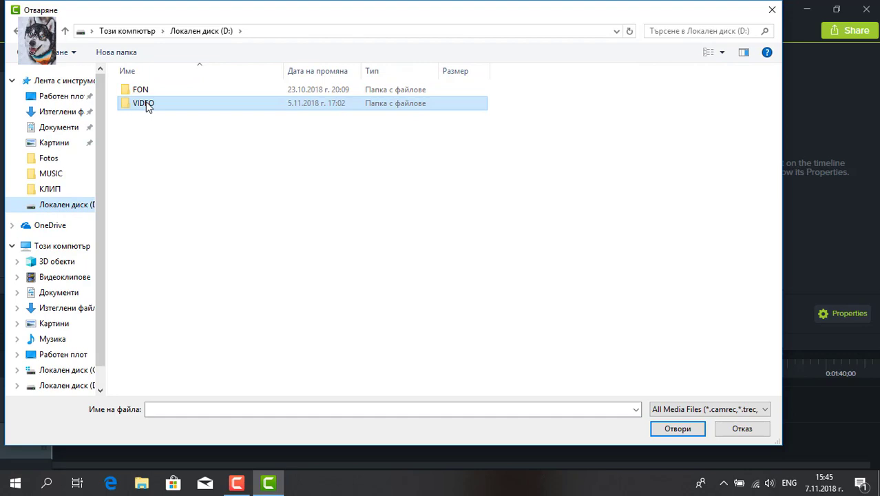
{"action": "double_click", "coordinate": [146, 104]}
{"action": "double_click", "coordinate": [146, 103]}
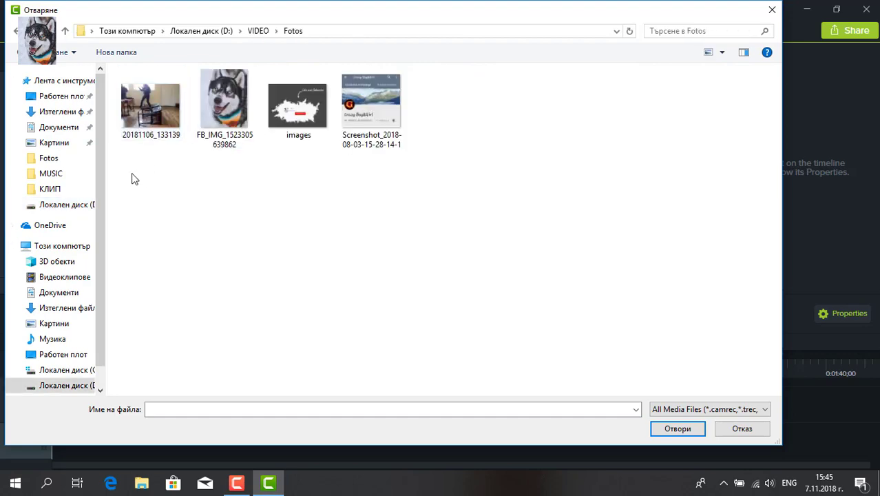
{"action": "left_click_drag", "start_coordinate": [134, 179], "coordinate": [314, 113]}
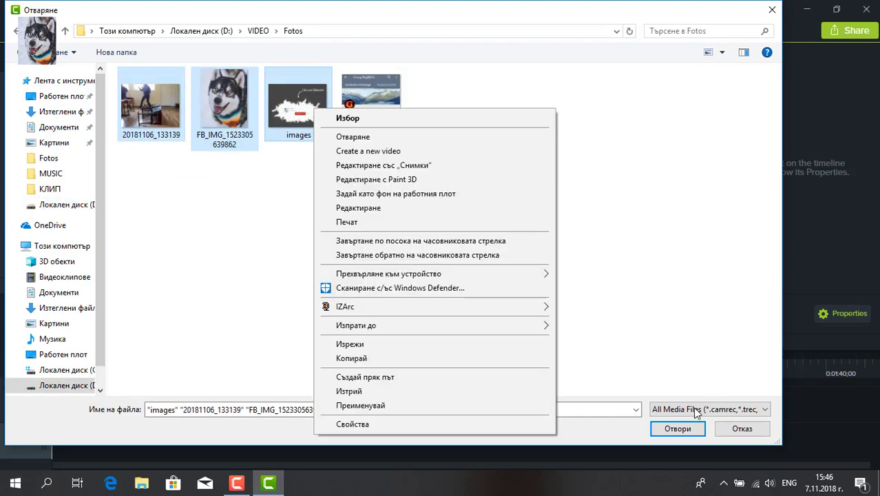
{"action": "left_click", "coordinate": [676, 430]}
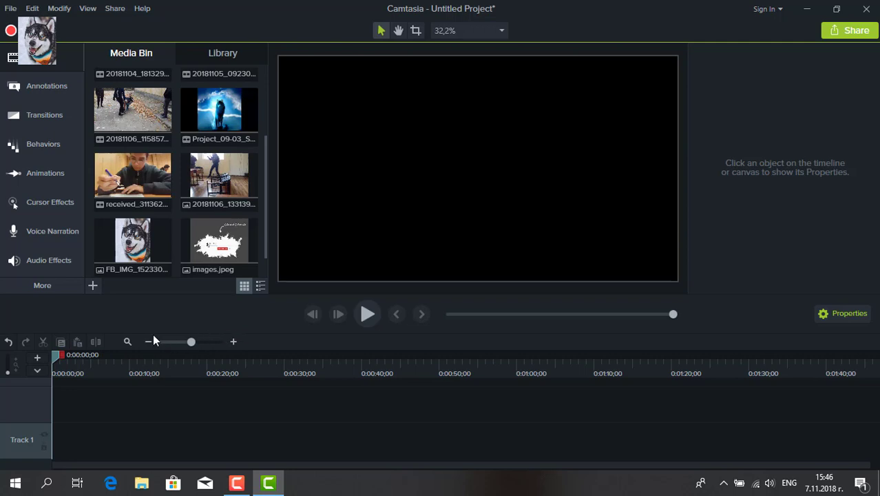
Place the Project_09-03_SD clip at the start of both Track 1 and Track 2, and silence the Track 1 copy.
{"action": "scroll", "coordinate": [156, 199], "scroll_direction": "up", "scroll_amount": 1}
{"action": "left_click_drag", "start_coordinate": [219, 172], "coordinate": [61, 449]}
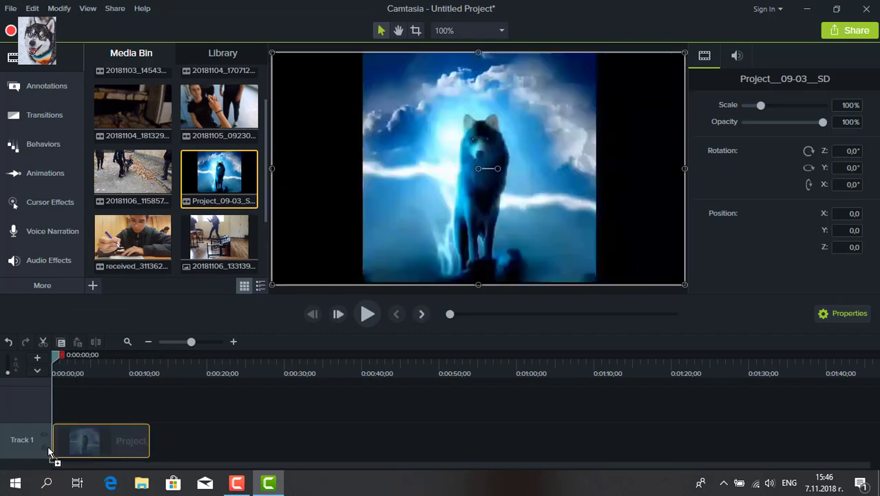
{"action": "left_click_drag", "start_coordinate": [92, 408], "coordinate": [95, 391]}
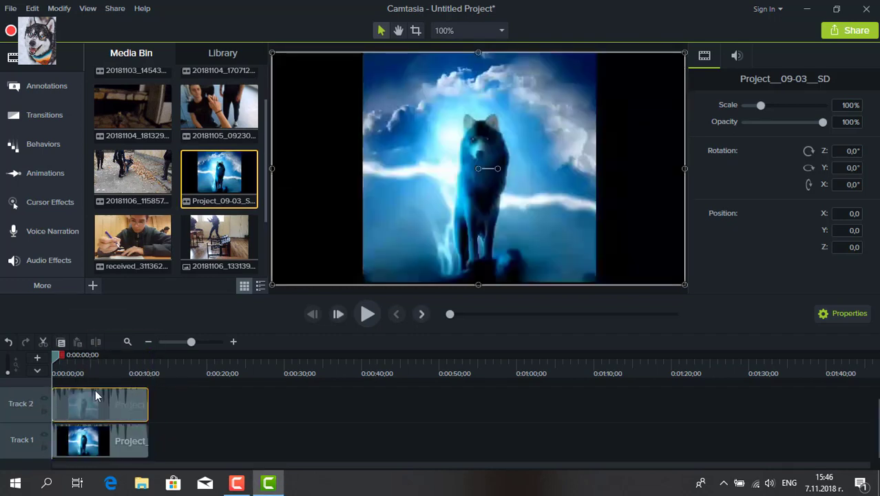
{"action": "right_click", "coordinate": [123, 437]}
{"action": "left_click", "coordinate": [180, 337]}
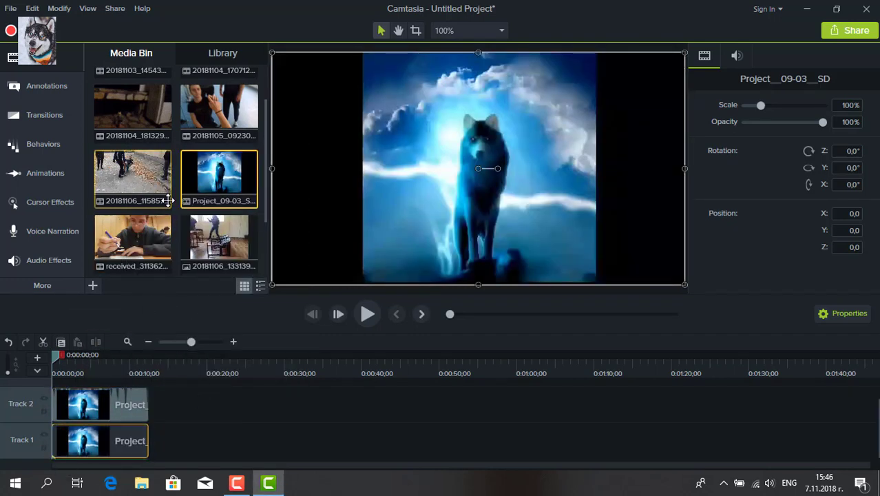
Add the clips 20181103_145435, 20181104_181329 and 20181105_092308 in sequence after the first clip on Track 1.
{"action": "scroll", "coordinate": [205, 189], "scroll_direction": "up", "scroll_amount": 1}
{"action": "left_click_drag", "start_coordinate": [132, 93], "coordinate": [153, 445]}
{"action": "left_click", "coordinate": [171, 342]}
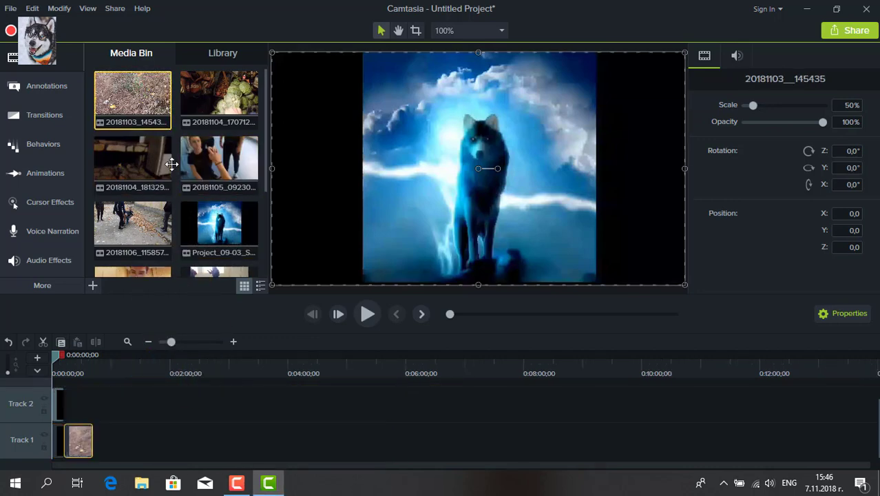
{"action": "left_click_drag", "start_coordinate": [132, 165], "coordinate": [100, 430]}
{"action": "left_click_drag", "start_coordinate": [219, 165], "coordinate": [126, 453]}
{"action": "scroll", "coordinate": [138, 213], "scroll_direction": "down", "scroll_amount": 1}
{"action": "left_click_drag", "start_coordinate": [135, 198], "coordinate": [163, 451]}
{"action": "left_click_drag", "start_coordinate": [132, 256], "coordinate": [177, 445]}
{"action": "left_click_drag", "start_coordinate": [219, 245], "coordinate": [186, 447]}
{"action": "scroll", "coordinate": [206, 217], "scroll_direction": "down", "scroll_amount": 2}
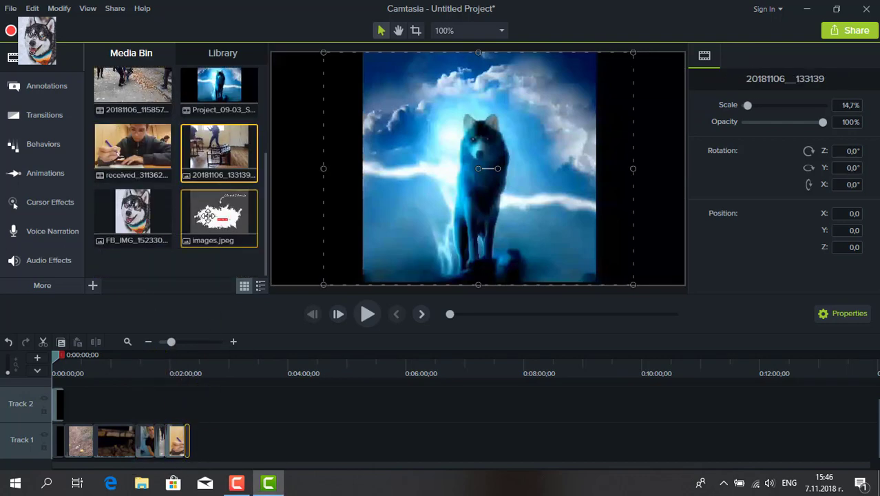
{"action": "left_click_drag", "start_coordinate": [210, 215], "coordinate": [194, 455]}
{"action": "left_click_drag", "start_coordinate": [174, 341], "coordinate": [195, 342]}
{"action": "left_click_drag", "start_coordinate": [165, 219], "coordinate": [805, 410]}
{"action": "left_click_drag", "start_coordinate": [403, 466], "coordinate": [646, 454]}
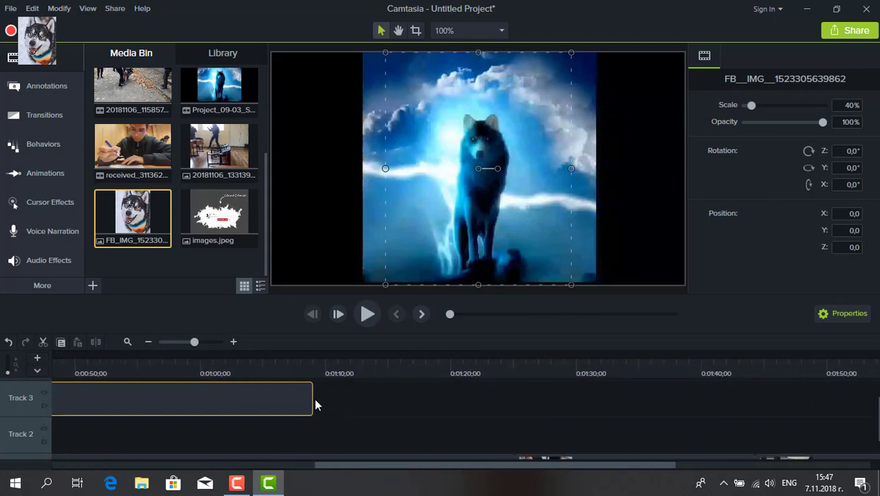
{"action": "left_click_drag", "start_coordinate": [312, 397], "coordinate": [875, 386]}
{"action": "left_click_drag", "start_coordinate": [591, 466], "coordinate": [774, 455]}
{"action": "left_click_drag", "start_coordinate": [473, 400], "coordinate": [819, 405]}
Enlarge the images picture at the end of Track 1 to a scale of 185.3% on the canvas.
{"action": "scroll", "coordinate": [816, 441], "scroll_direction": "down", "scroll_amount": 2}
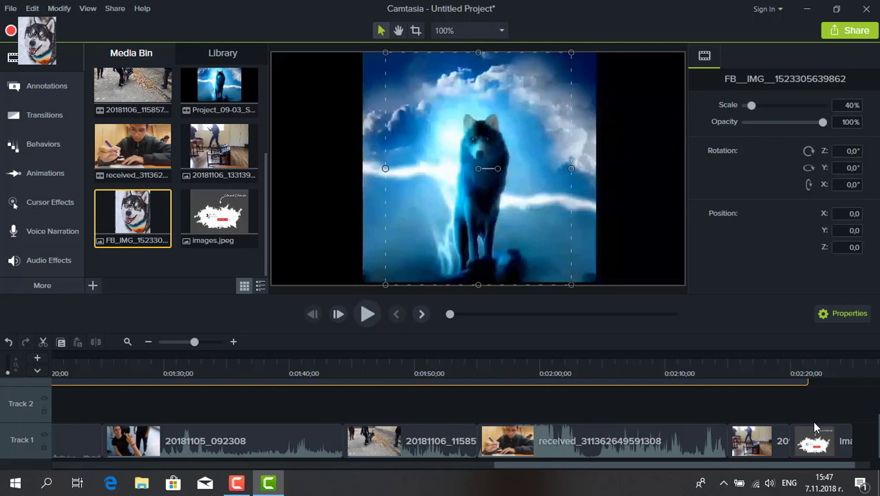
{"action": "left_click", "coordinate": [816, 455]}
{"action": "left_click_drag", "start_coordinate": [560, 231], "coordinate": [633, 279]}
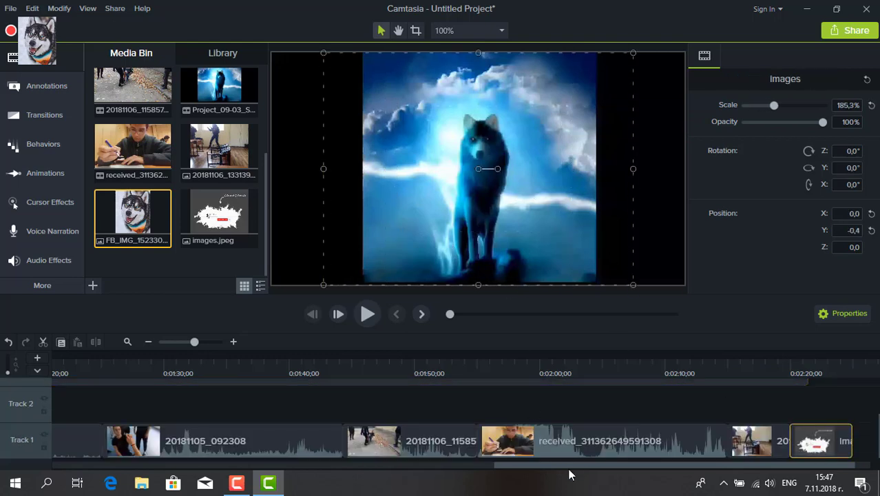
Silence the audio of the 20181103_145435 and 20181104_181329 clips on Track 1.
{"action": "left_click_drag", "start_coordinate": [569, 474], "coordinate": [131, 474]}
{"action": "right_click", "coordinate": [338, 432]}
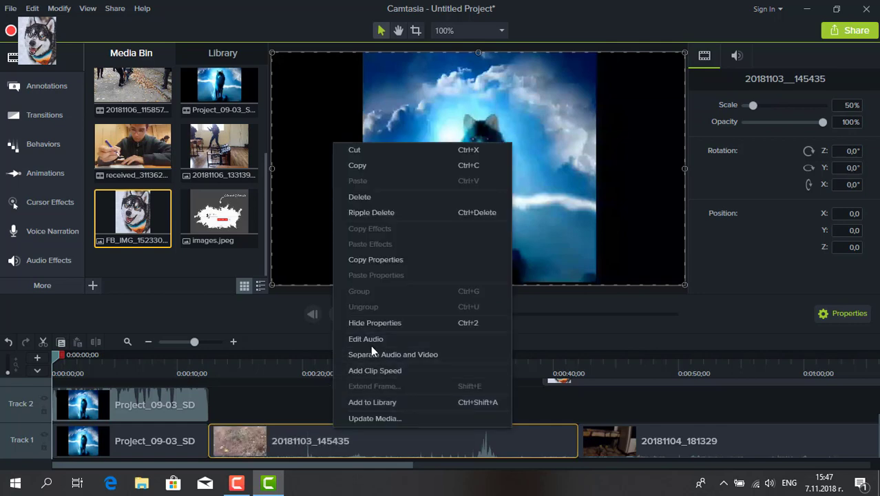
{"action": "left_click", "coordinate": [369, 342]}
{"action": "left_click_drag", "start_coordinate": [344, 465], "coordinate": [645, 473]}
{"action": "right_click", "coordinate": [312, 442]}
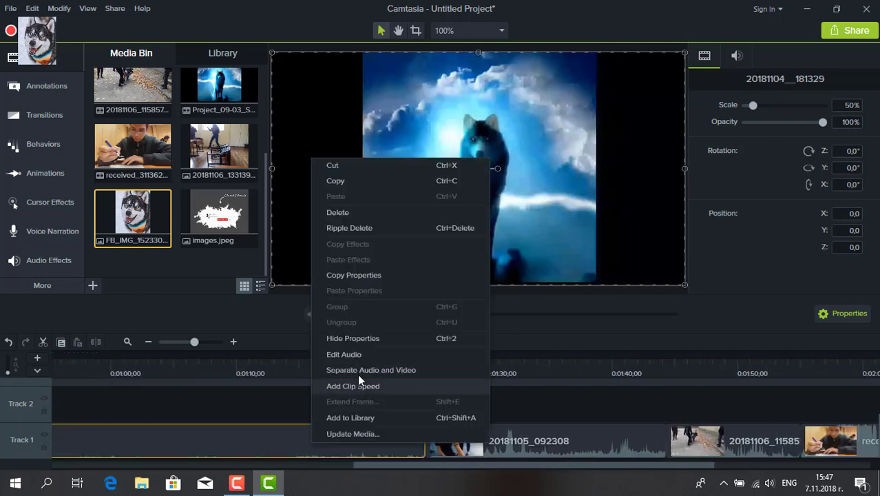
{"action": "left_click", "coordinate": [355, 356]}
{"action": "left_click_drag", "start_coordinate": [351, 434], "coordinate": [351, 469]}
Silence the audio of the 20181105_092308 and 20181106_115857 clips on Track 1.
{"action": "right_click", "coordinate": [462, 429]}
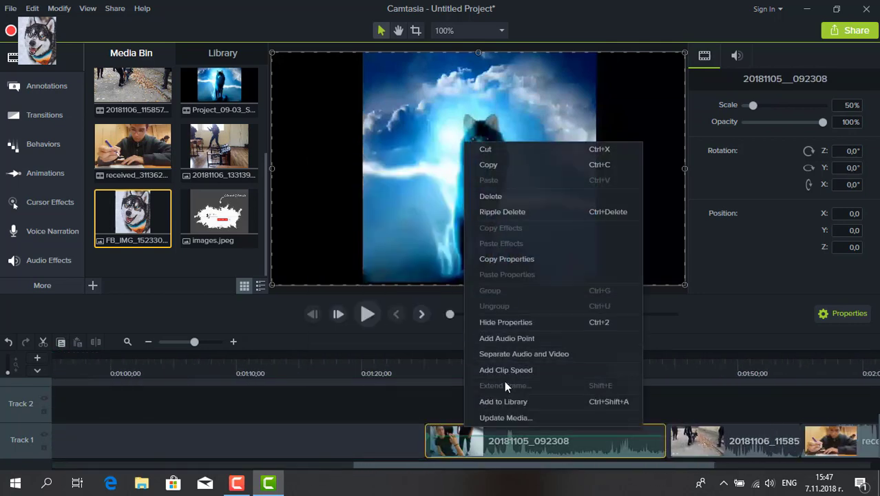
{"action": "left_click", "coordinate": [505, 338]}
{"action": "left_click_drag", "start_coordinate": [495, 435], "coordinate": [496, 475]}
{"action": "right_click", "coordinate": [694, 430]}
{"action": "left_click", "coordinate": [587, 348]}
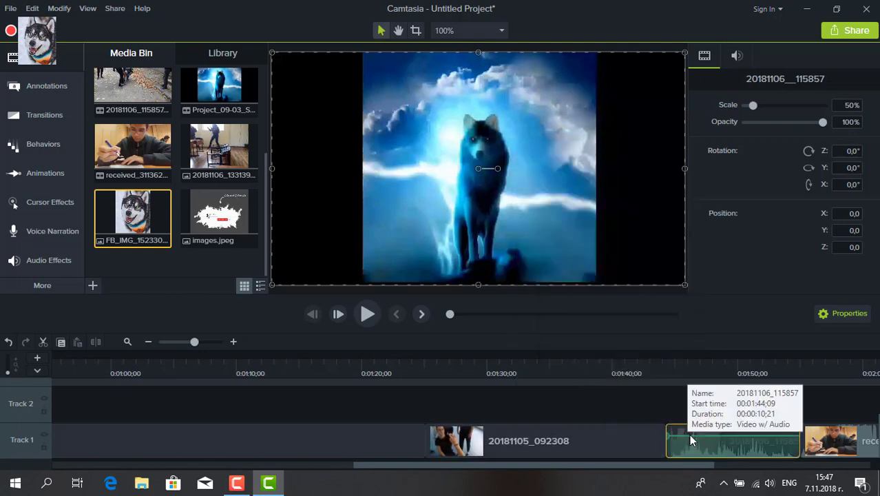
{"action": "left_click_drag", "start_coordinate": [691, 436], "coordinate": [839, 469]}
{"action": "right_click", "coordinate": [623, 436]}
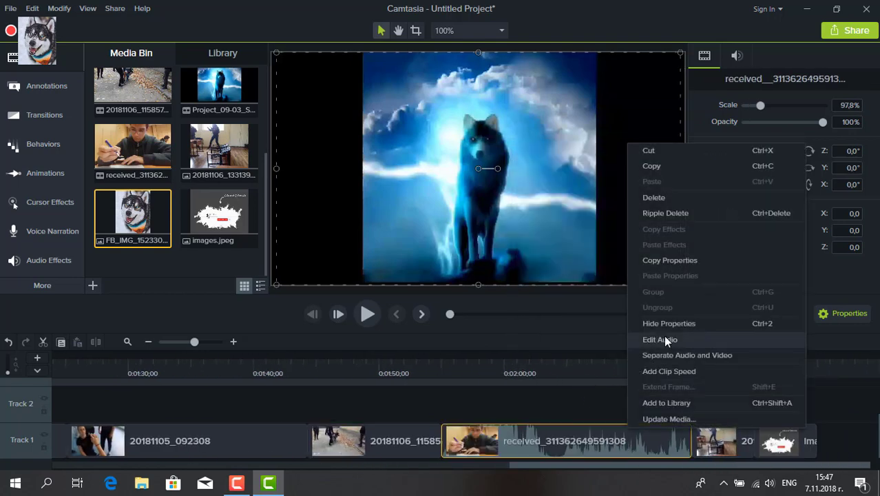
{"action": "left_click", "coordinate": [665, 339]}
{"action": "left_click_drag", "start_coordinate": [571, 436], "coordinate": [191, 493]}
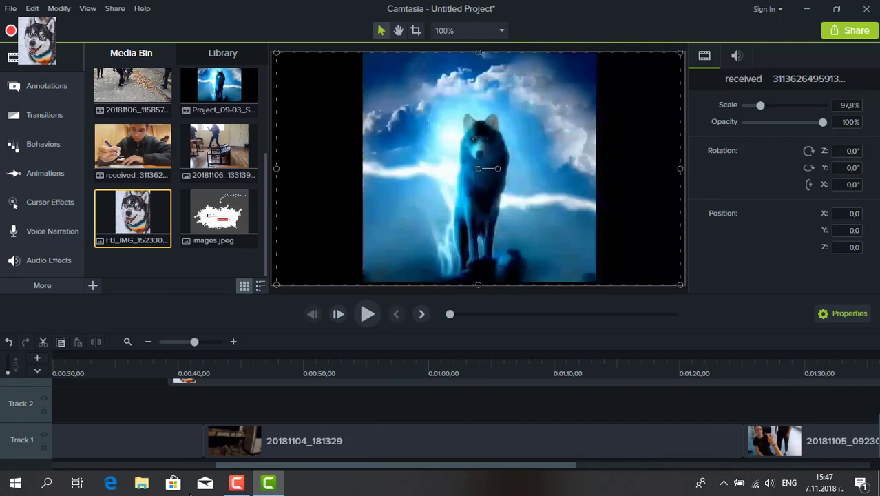
Add transitions, including Circle stretch and Page roll, at the cuts between the first four clips on Track 1.
{"action": "left_click", "coordinate": [44, 173]}
{"action": "left_click", "coordinate": [29, 146]}
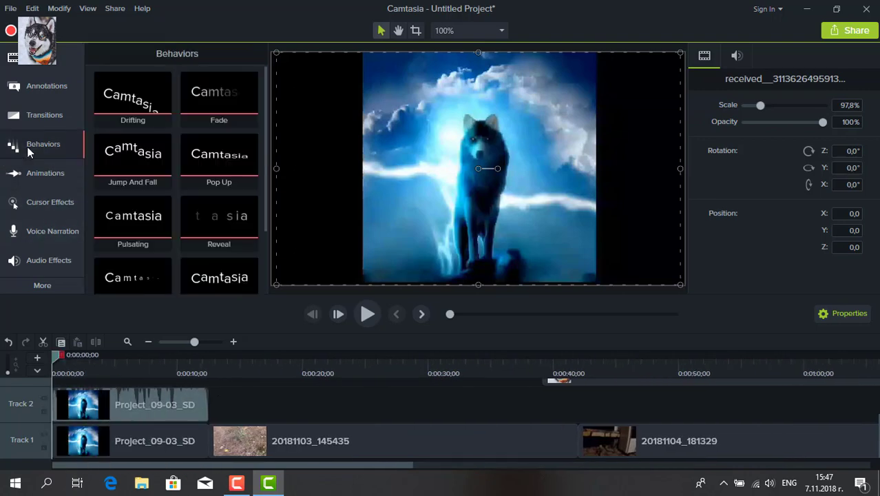
{"action": "left_click", "coordinate": [34, 114]}
{"action": "mouse_move", "coordinate": [133, 179]}
{"action": "left_mouse_down"}
{"action": "mouse_move", "coordinate": [334, 448]}
{"action": "mouse_move", "coordinate": [235, 447]}
{"action": "mouse_move", "coordinate": [276, 440]}
{"action": "left_mouse_up"}
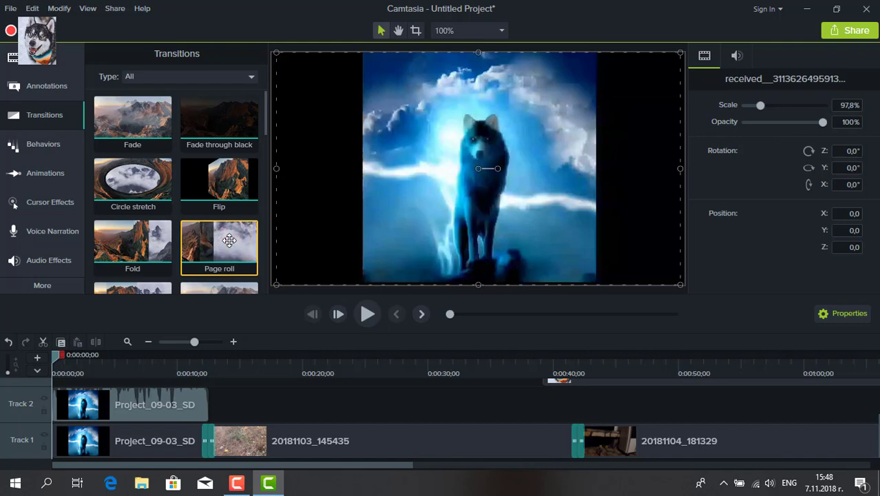
{"action": "mouse_move", "coordinate": [227, 247]}
{"action": "left_mouse_down"}
{"action": "mouse_move", "coordinate": [733, 449]}
{"action": "mouse_move", "coordinate": [855, 436]}
{"action": "mouse_move", "coordinate": [334, 253]}
{"action": "mouse_move", "coordinate": [372, 451]}
{"action": "left_mouse_up"}
{"action": "scroll", "coordinate": [372, 454], "scroll_direction": "right", "scroll_amount": 5}
{"action": "left_click_drag", "start_coordinate": [212, 274], "coordinate": [442, 437]}
Add transitions, including Stretch, at both ends of the 20181106_115857 clip on Track 1.
{"action": "scroll", "coordinate": [266, 257], "scroll_direction": "down", "scroll_amount": 2}
{"action": "scroll", "coordinate": [390, 375], "scroll_direction": "up", "scroll_amount": 2}
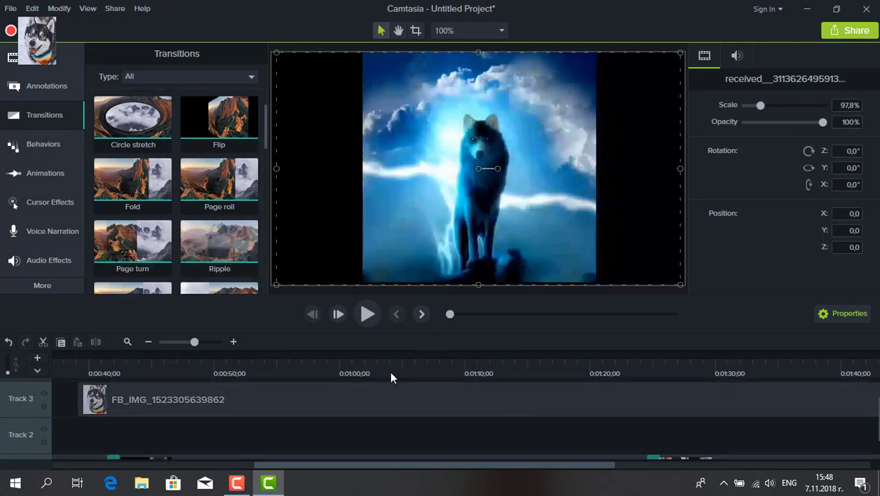
{"action": "scroll", "coordinate": [346, 427], "scroll_direction": "down", "scroll_amount": 2}
{"action": "left_click_drag", "start_coordinate": [472, 466], "coordinate": [728, 470]}
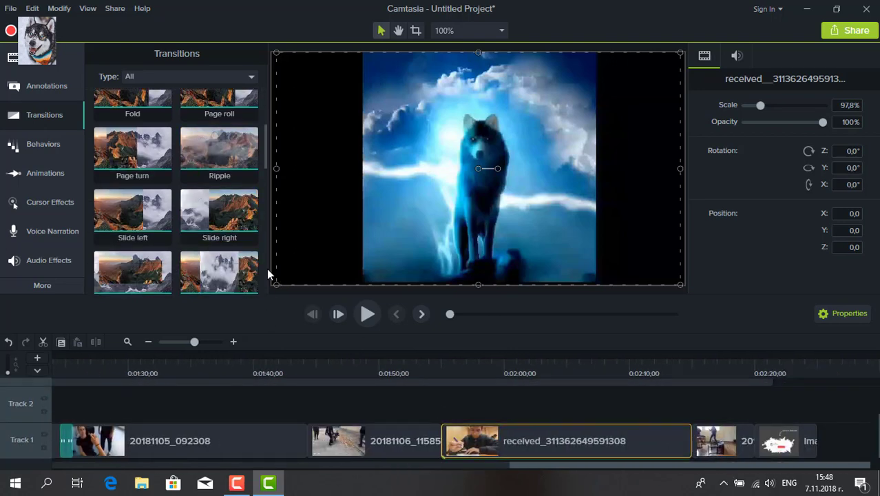
{"action": "left_click_drag", "start_coordinate": [228, 276], "coordinate": [262, 440]}
{"action": "left_click_drag", "start_coordinate": [205, 323], "coordinate": [406, 343]}
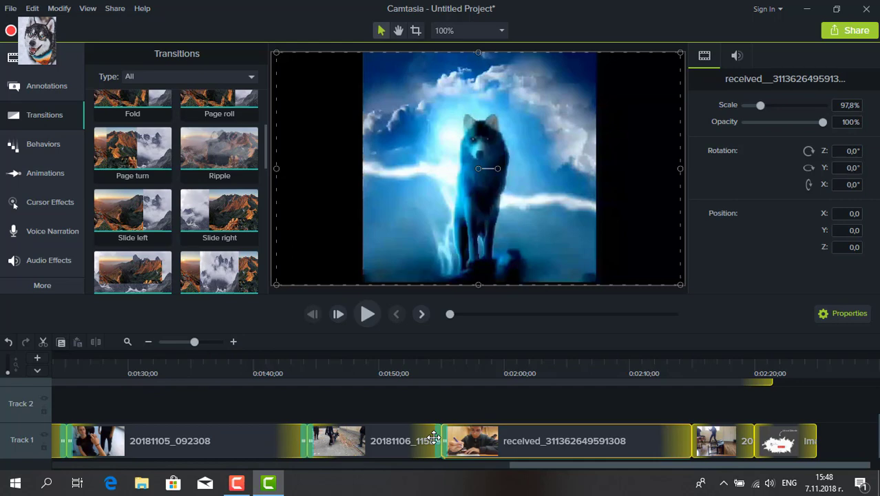
{"action": "left_click_drag", "start_coordinate": [434, 438], "coordinate": [434, 438]}
Add a Cube rotate transition before the 20181106_133139 picture and a Dissolve transition between it and the images picture on Track 1.
{"action": "scroll", "coordinate": [113, 234], "scroll_direction": "down", "scroll_amount": 2}
{"action": "left_click_drag", "start_coordinate": [112, 233], "coordinate": [678, 438]}
{"action": "scroll", "coordinate": [227, 240], "scroll_direction": "down", "scroll_amount": 2}
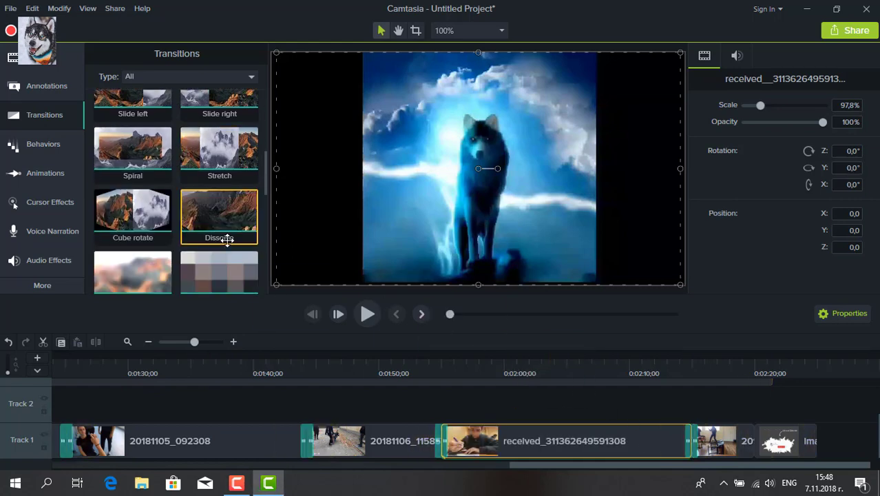
{"action": "mouse_move", "coordinate": [228, 239]}
{"action": "left_mouse_down"}
{"action": "mouse_move", "coordinate": [660, 356]}
{"action": "mouse_move", "coordinate": [754, 443]}
{"action": "left_mouse_up"}
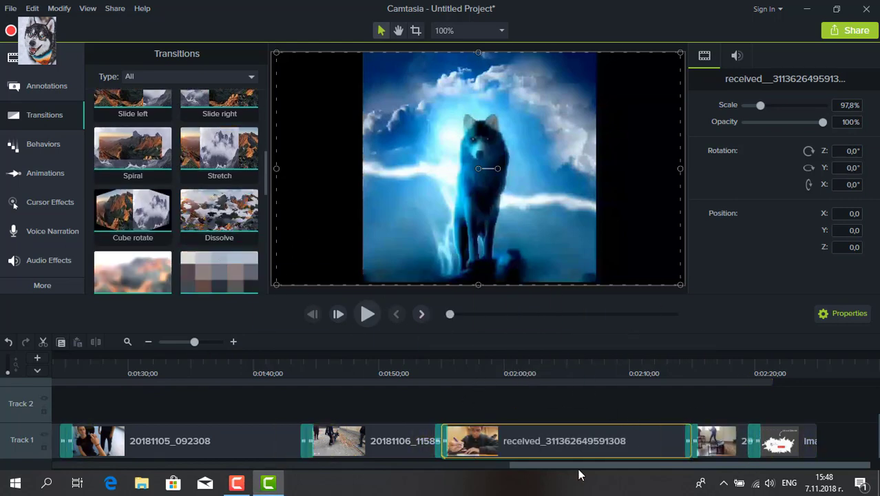
{"action": "left_click_drag", "start_coordinate": [579, 465], "coordinate": [121, 466]}
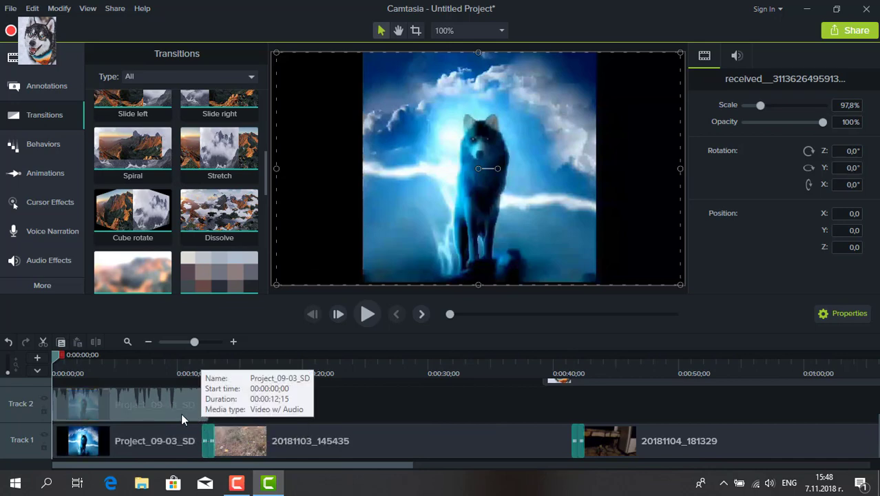
{"action": "left_click_drag", "start_coordinate": [153, 416], "coordinate": [156, 407]}
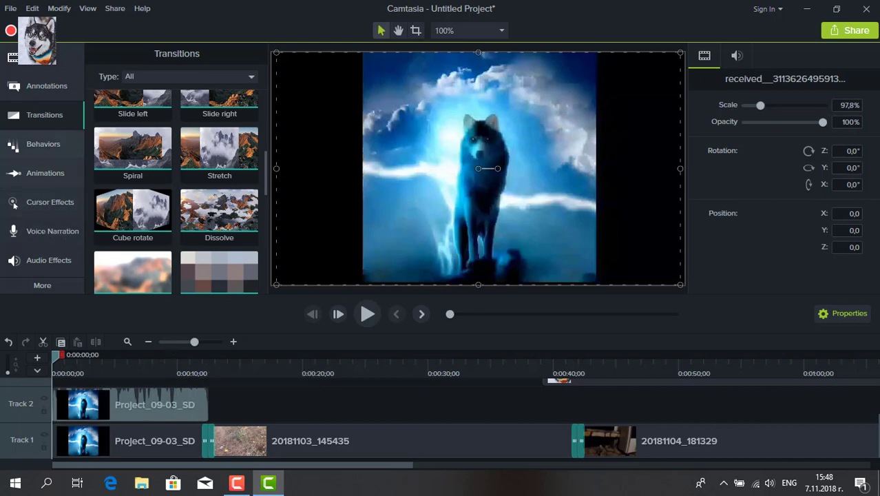
Import the Sail music file from the VIDEO > MUSIC folder on drive D into the media bin.
{"action": "left_click", "coordinate": [55, 60]}
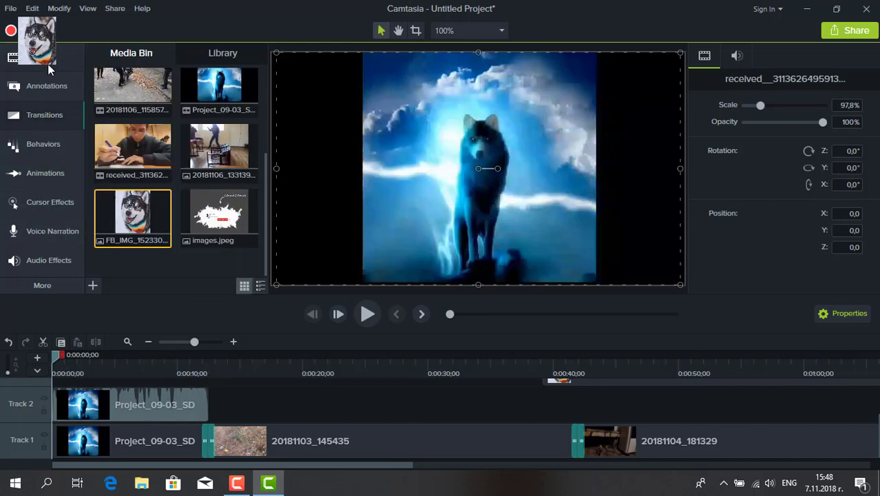
{"action": "left_click", "coordinate": [89, 290]}
{"action": "left_click", "coordinate": [111, 230]}
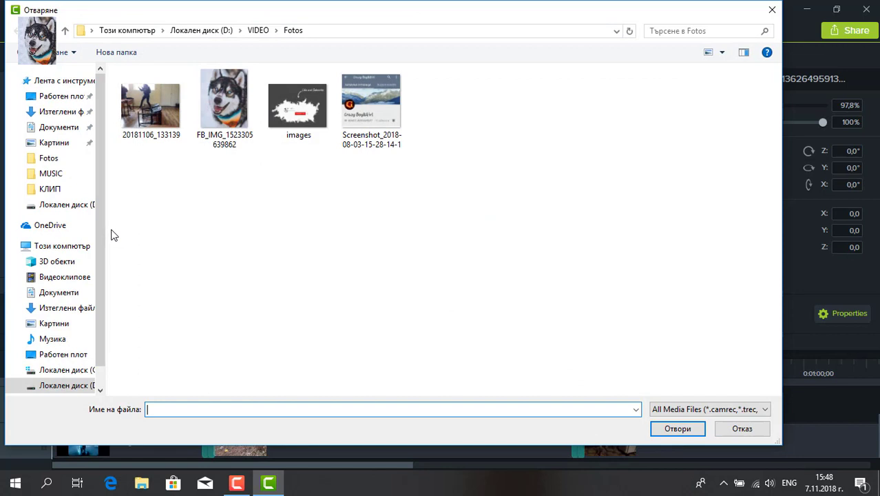
{"action": "left_click", "coordinate": [45, 205]}
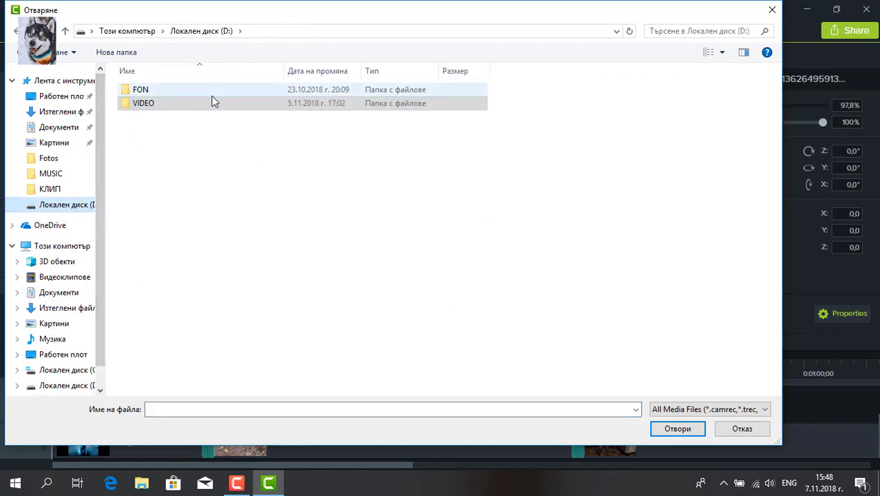
{"action": "double_click", "coordinate": [176, 102]}
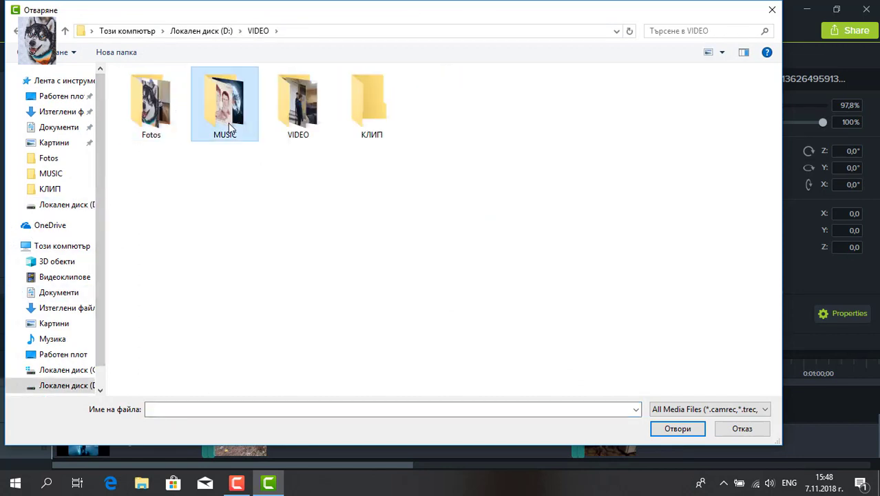
{"action": "double_click", "coordinate": [228, 123]}
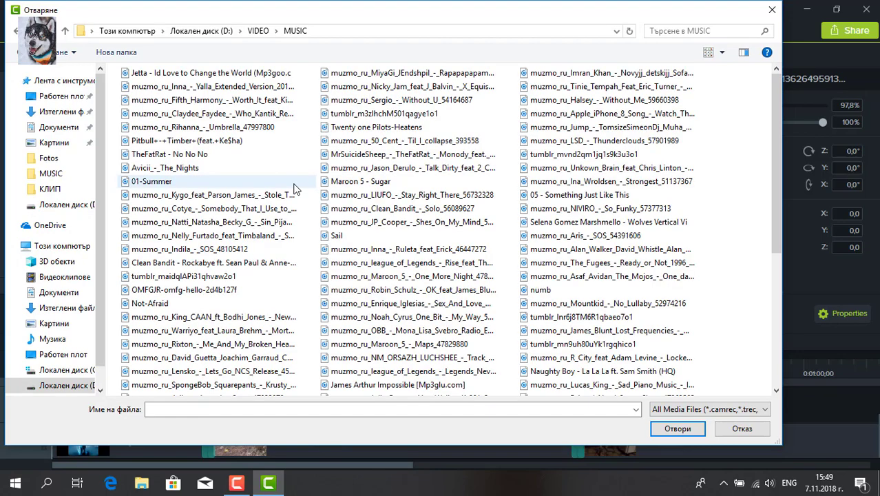
{"action": "left_click", "coordinate": [375, 238]}
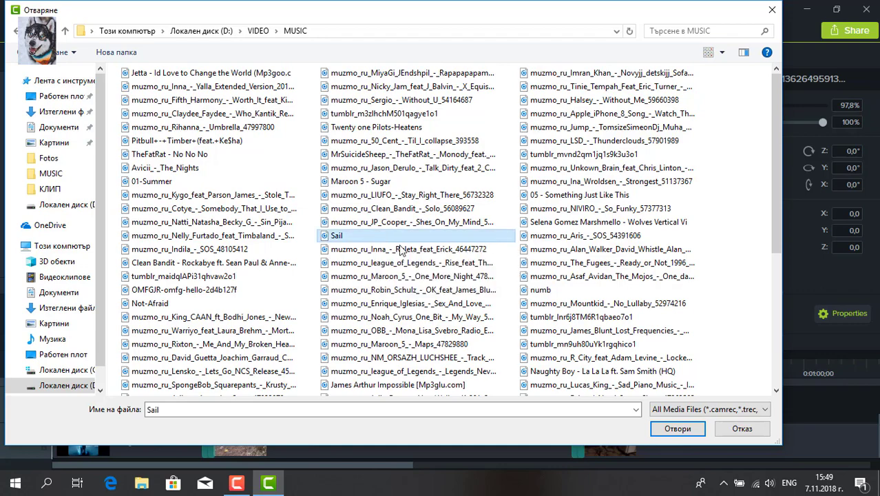
{"action": "left_click", "coordinate": [687, 432]}
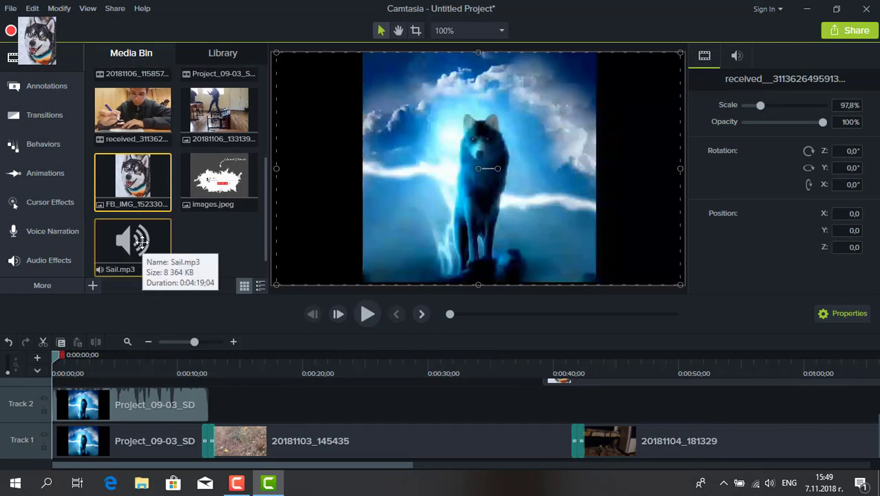
Place Sail.mp3 on Track 2 directly after the Project_09-03_SD clip.
{"action": "left_click", "coordinate": [252, 429]}
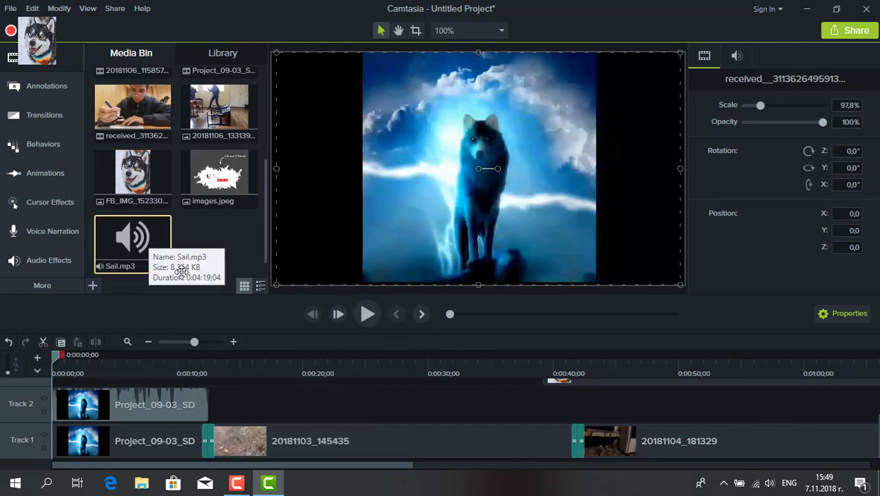
{"action": "left_click_drag", "start_coordinate": [137, 241], "coordinate": [210, 406]}
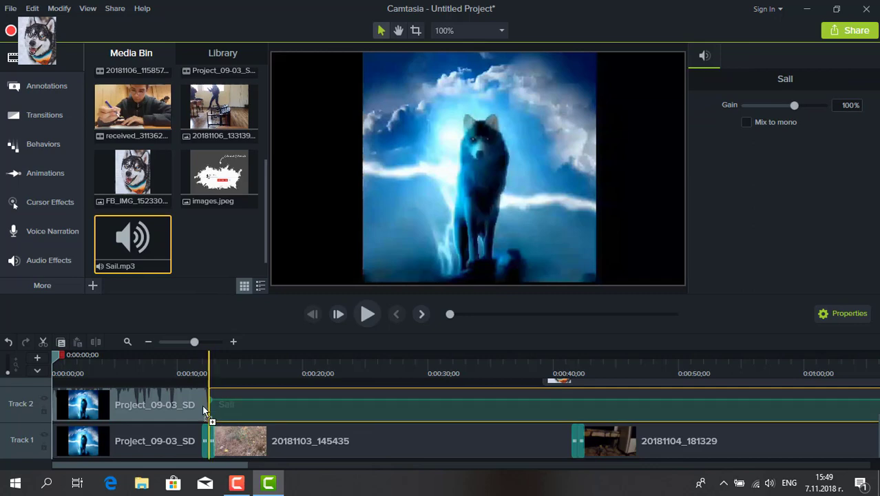
{"action": "scroll", "coordinate": [296, 428], "scroll_direction": "up", "scroll_amount": 1}
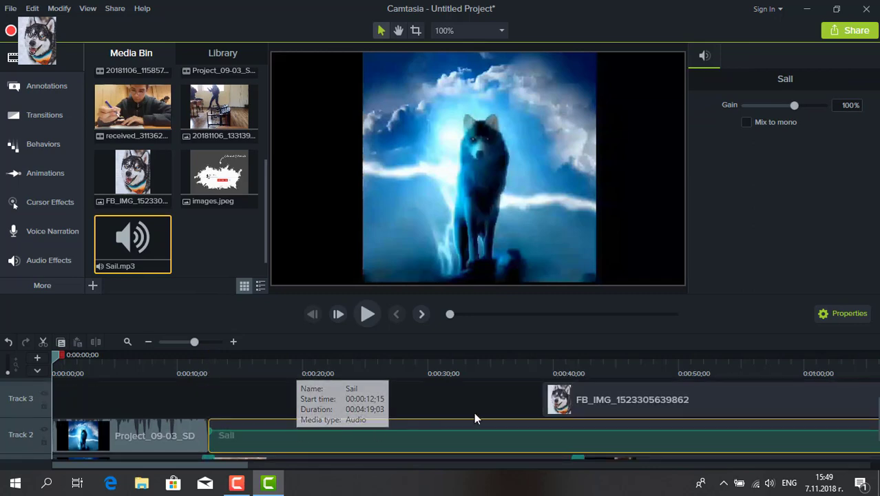
{"action": "left_click", "coordinate": [588, 399]}
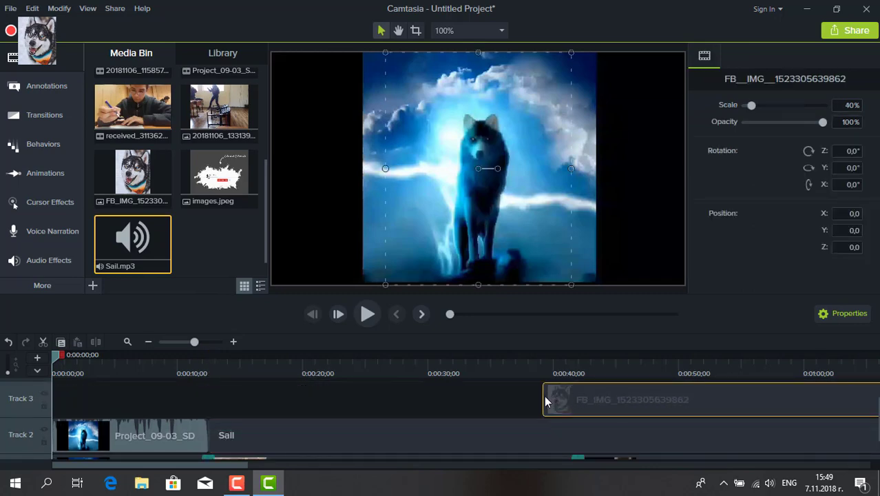
{"action": "left_click", "coordinate": [499, 406]}
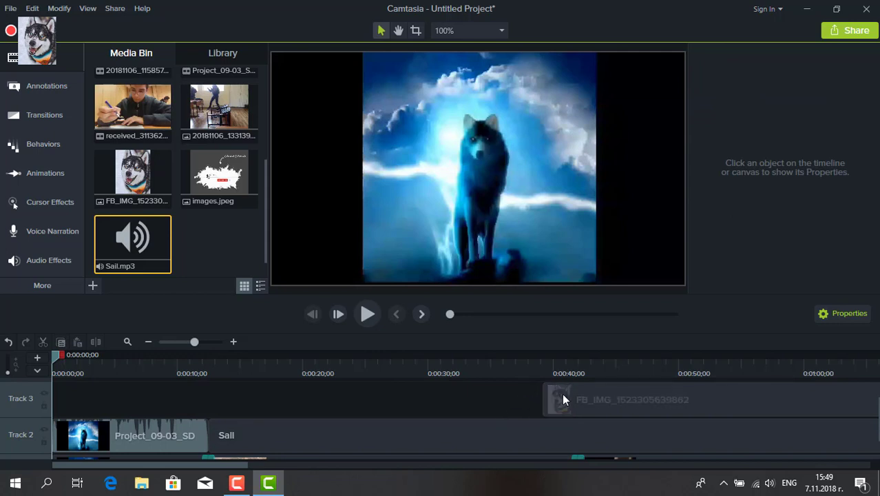
{"action": "left_click_drag", "start_coordinate": [562, 398], "coordinate": [193, 401]}
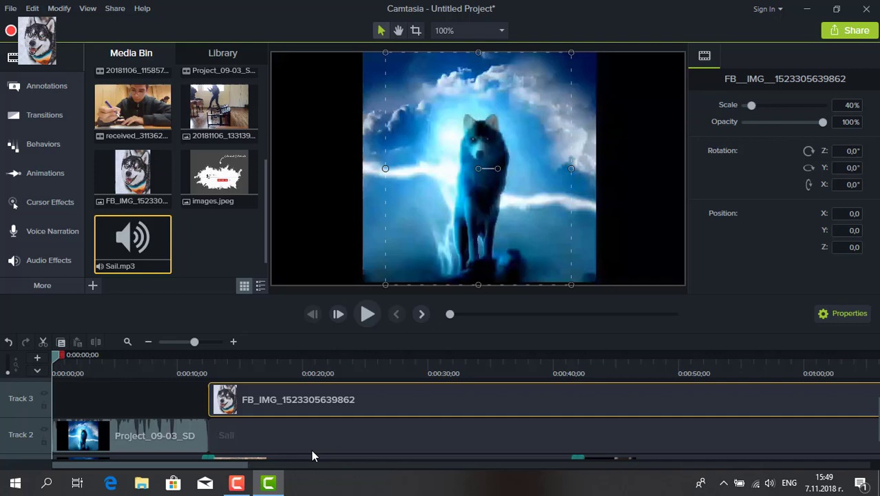
Trim the end of the Sail audio on Track 2 back to about 0:02:43, past the last picture on Track 1.
{"action": "left_click_drag", "start_coordinate": [221, 465], "coordinate": [858, 439]}
{"action": "scroll", "coordinate": [562, 433], "scroll_direction": "down", "scroll_amount": 1}
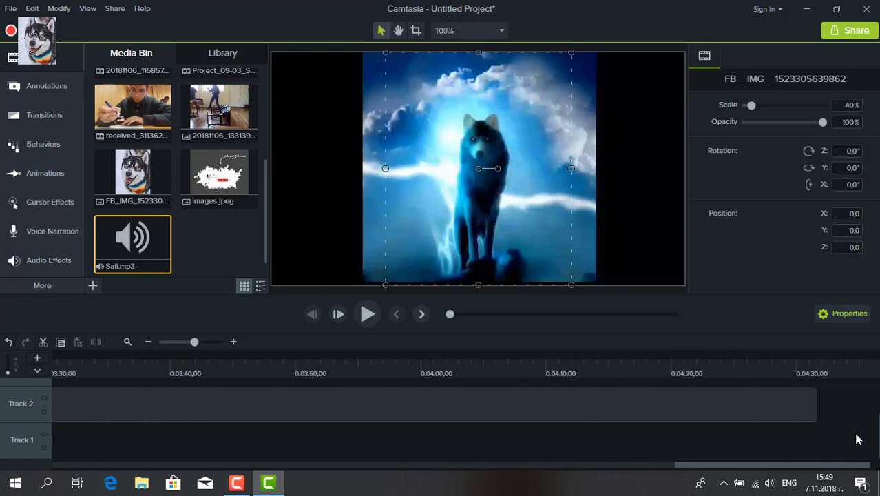
{"action": "left_click", "coordinate": [812, 404]}
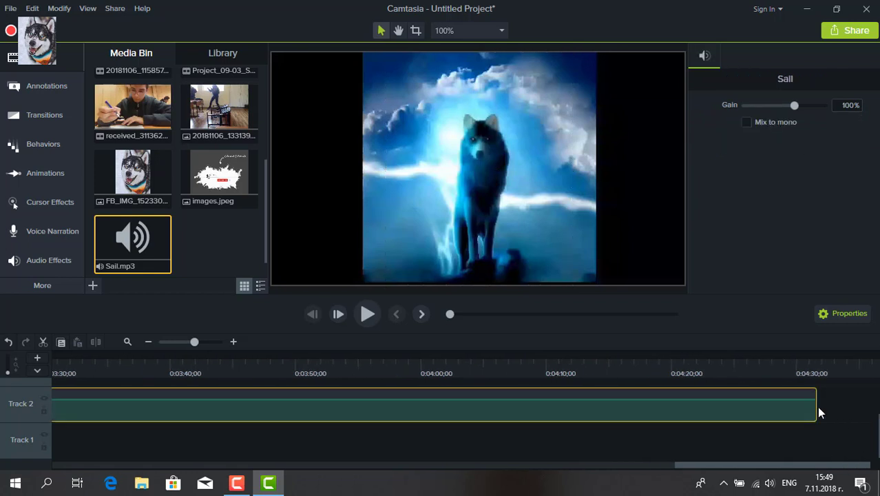
{"action": "left_click_drag", "start_coordinate": [817, 407], "coordinate": [88, 405]}
{"action": "left_click_drag", "start_coordinate": [707, 466], "coordinate": [677, 463]}
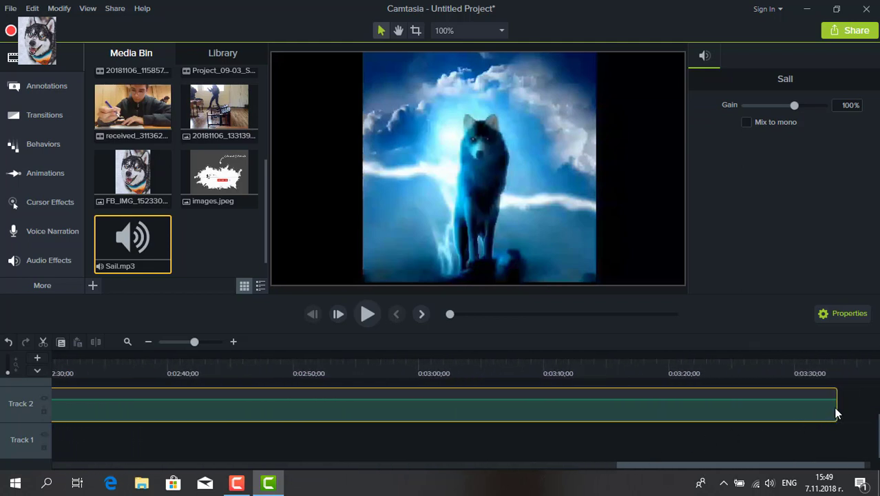
{"action": "left_click_drag", "start_coordinate": [835, 413], "coordinate": [159, 381]}
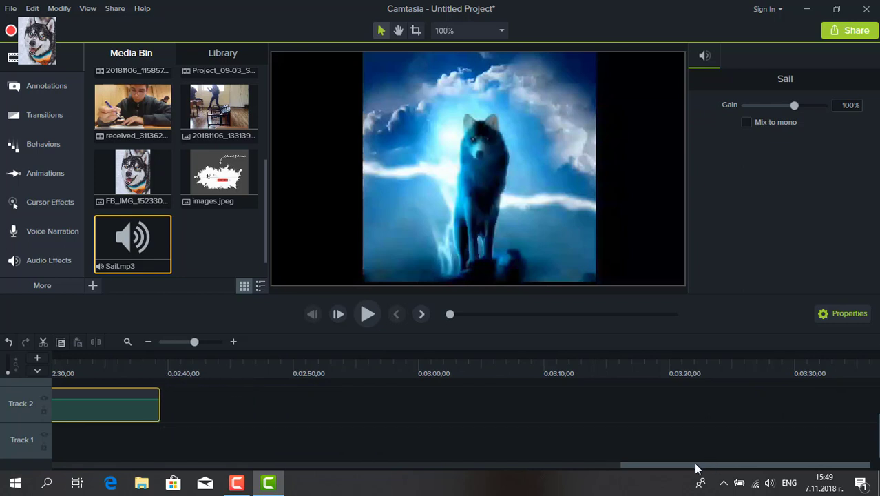
{"action": "left_click_drag", "start_coordinate": [713, 461], "coordinate": [675, 463]}
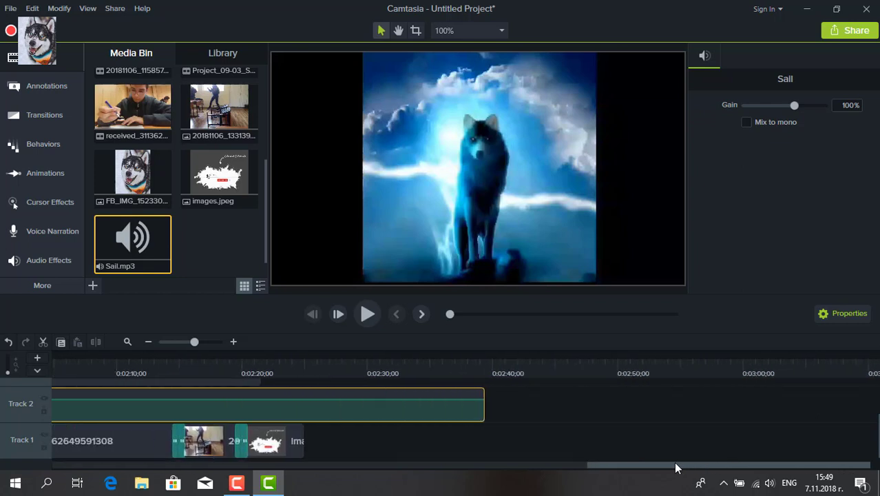
{"action": "left_click_drag", "start_coordinate": [484, 406], "coordinate": [529, 400]}
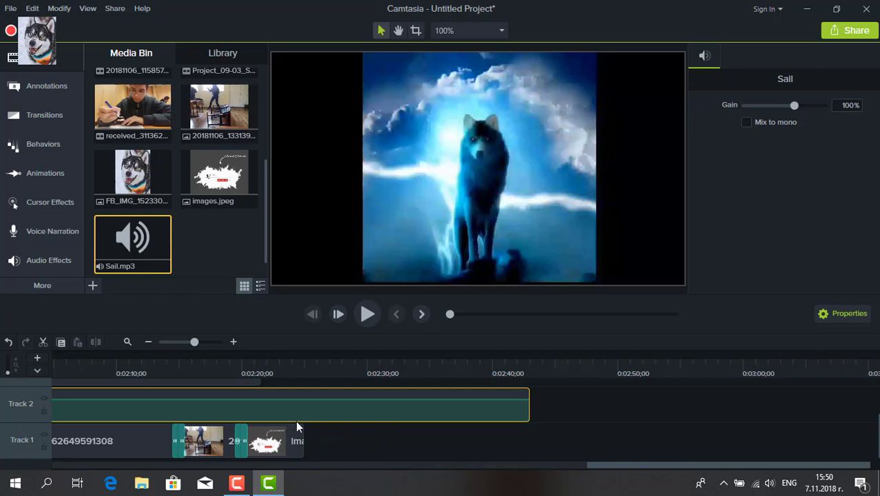
Save the project as 1 in the VIDEO > КЛИП folder on drive D.
{"action": "left_click", "coordinate": [10, 8]}
{"action": "mouse_move", "coordinate": [33, 9]}
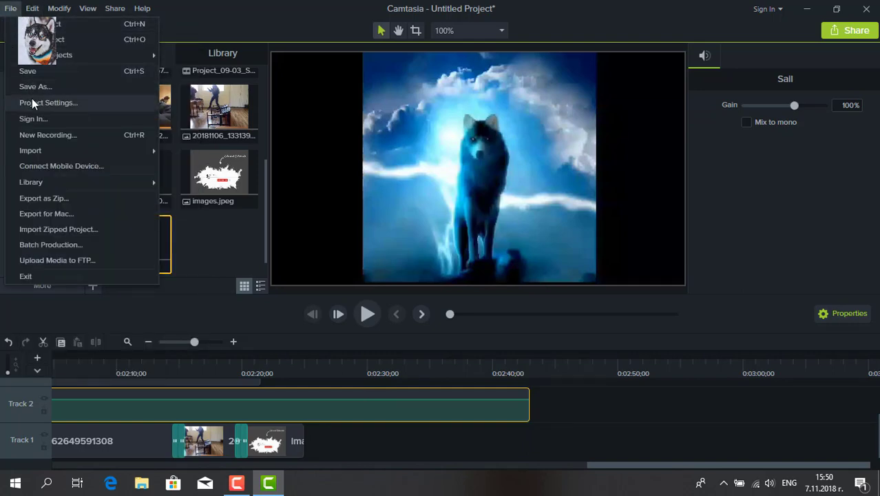
{"action": "left_click", "coordinate": [32, 88]}
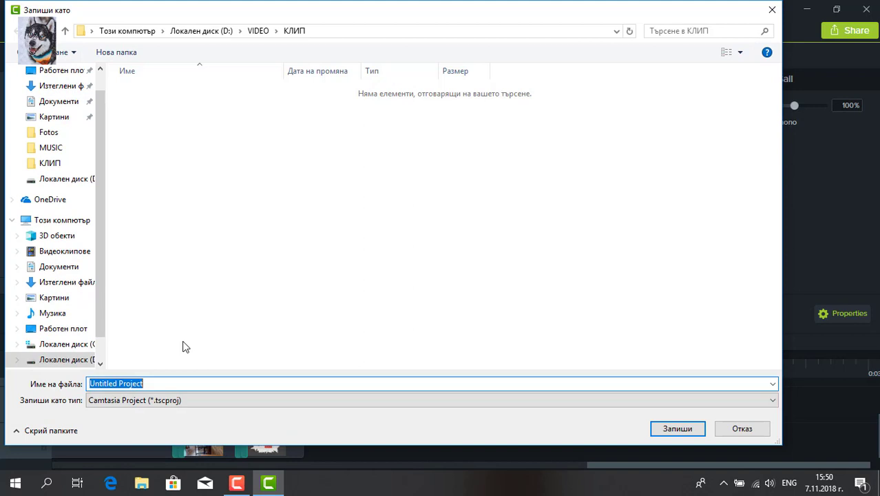
{"action": "key", "text": "BackSpace"}
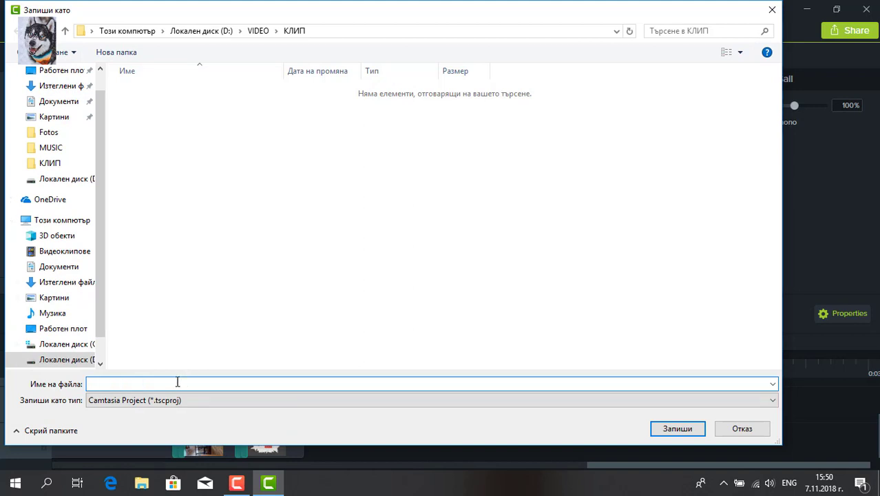
{"action": "type", "text": "1"}
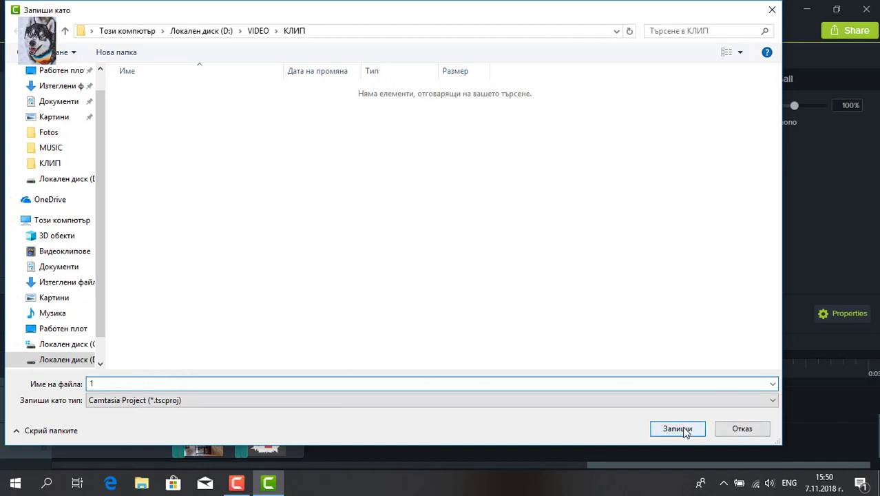
{"action": "left_click", "coordinate": [56, 180]}
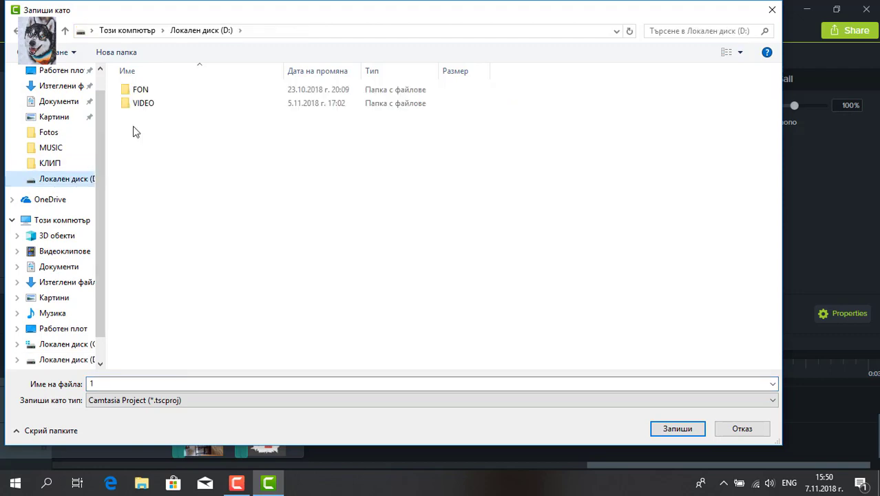
{"action": "left_click", "coordinate": [155, 104]}
{"action": "double_click", "coordinate": [155, 103]}
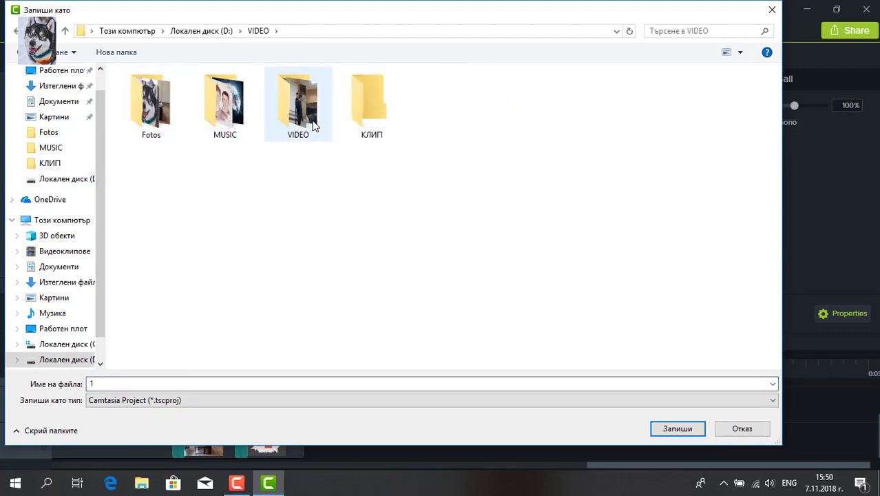
{"action": "double_click", "coordinate": [352, 118]}
{"action": "left_click", "coordinate": [677, 429]}
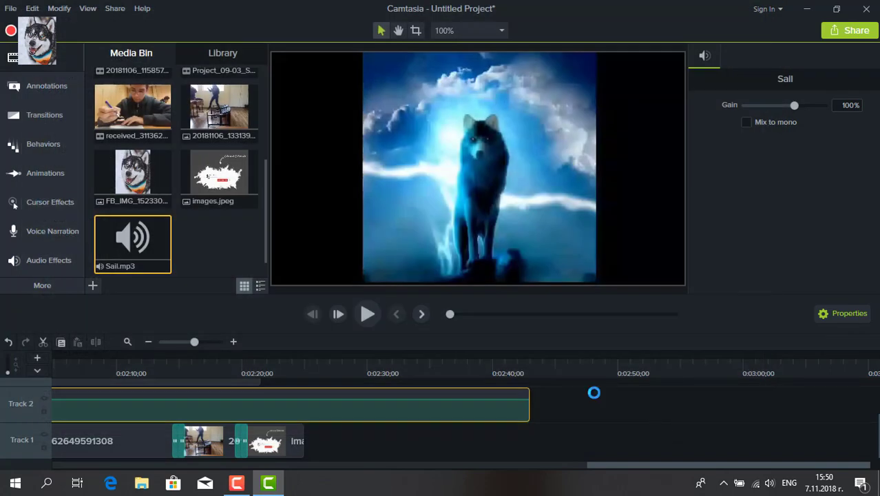